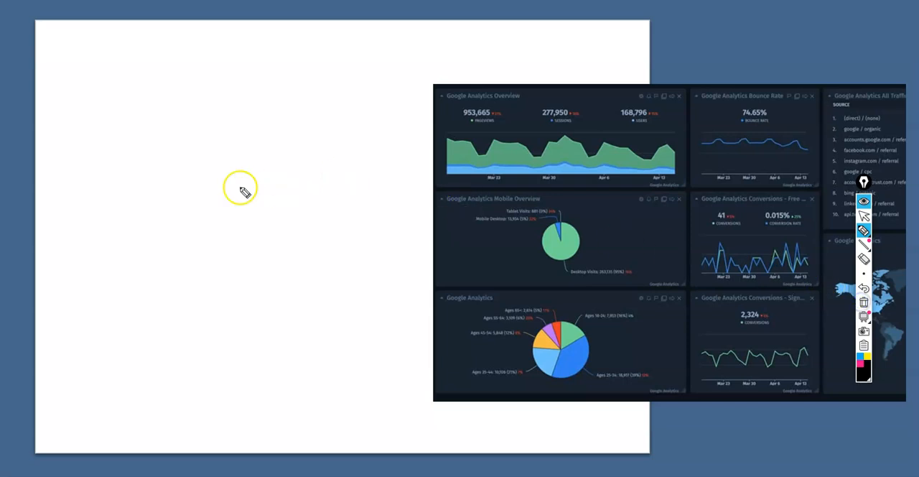
Sketch two combination charts on the slide's blank area, each with axes, bars and a line running over them.
drag(115, 253, 305, 204)
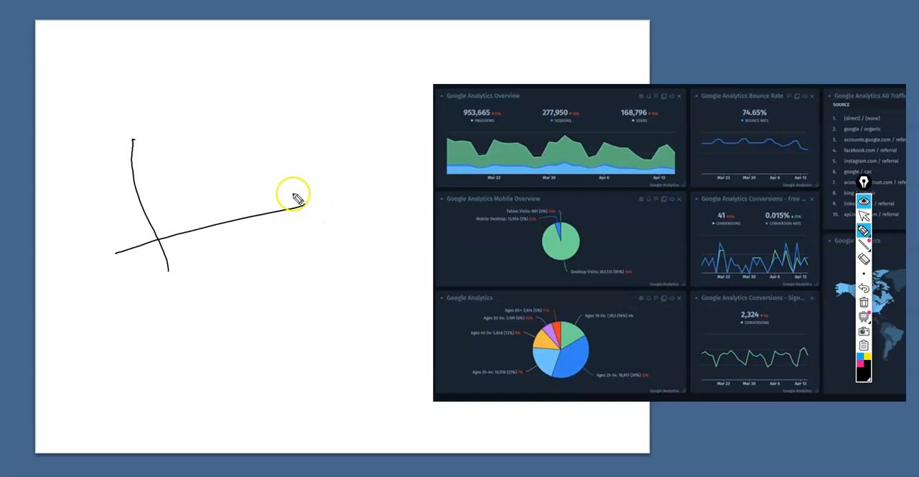
drag(258, 128, 282, 239)
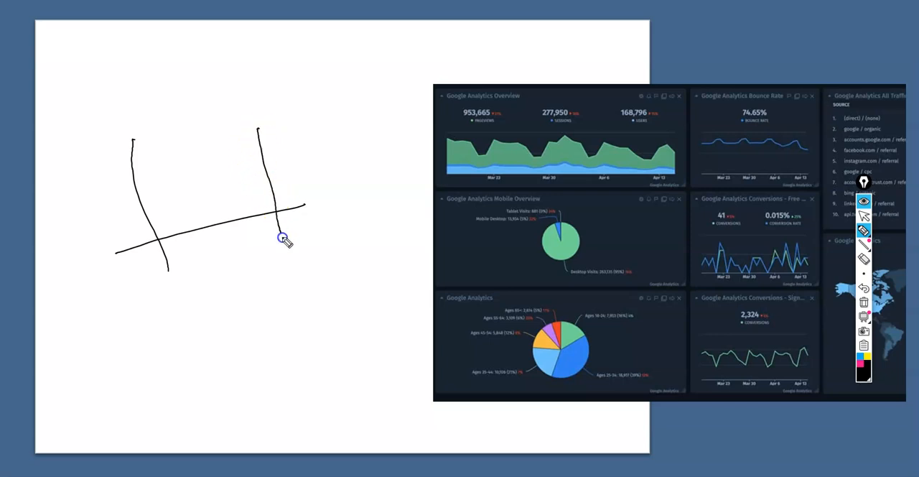
drag(155, 199, 175, 239)
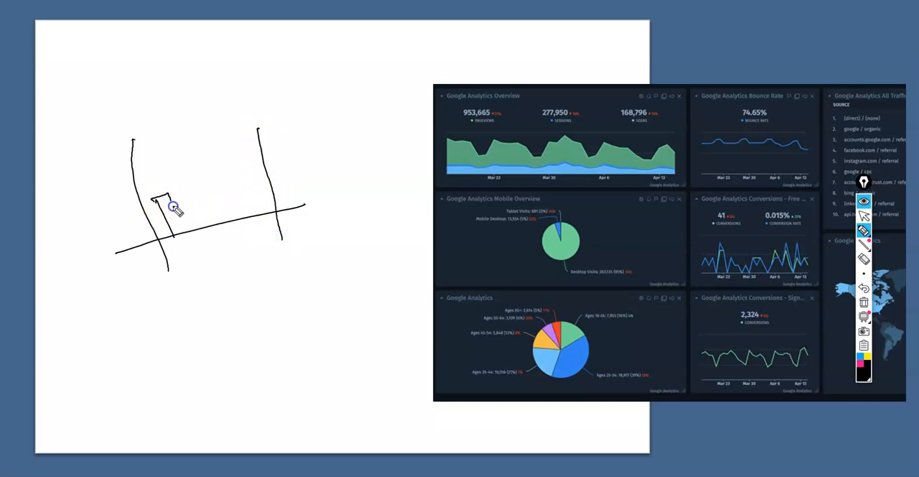
drag(181, 178, 211, 219)
drag(216, 178, 251, 213)
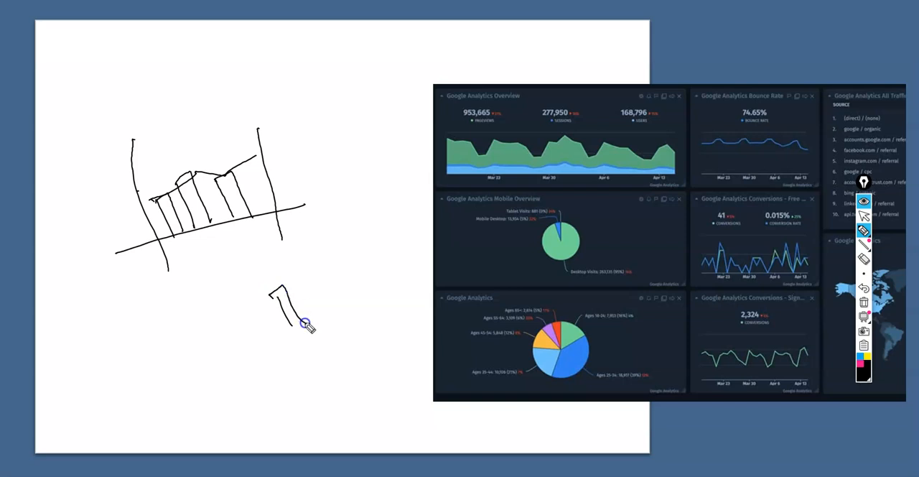
drag(259, 344, 266, 341)
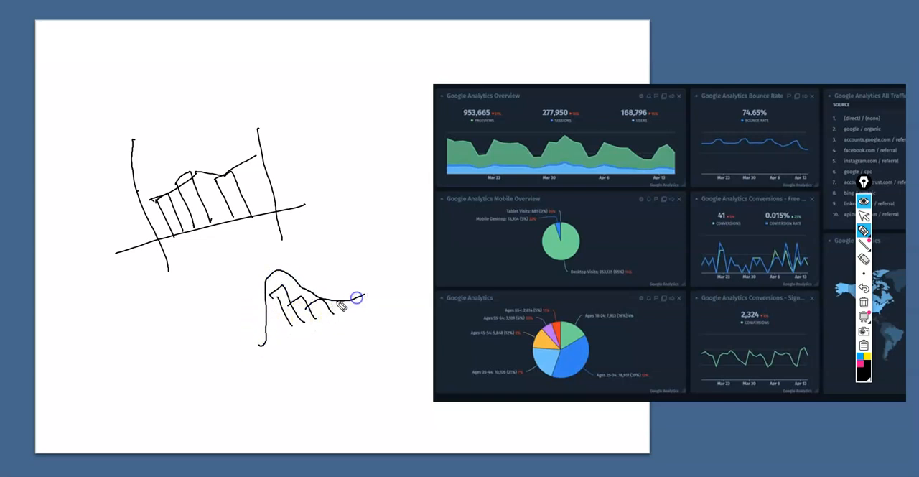
mouse_move(223, 266)
mouse_down()
mouse_move(291, 362)
mouse_move(376, 296)
mouse_up()
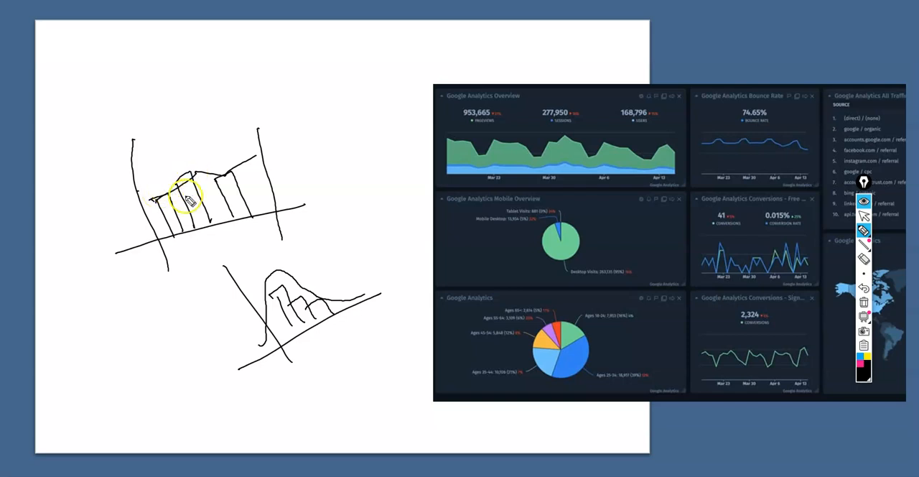
Label the two sketched charts with circled numbers 1 and 2 and draw a check mark beside each.
drag(93, 195, 86, 181)
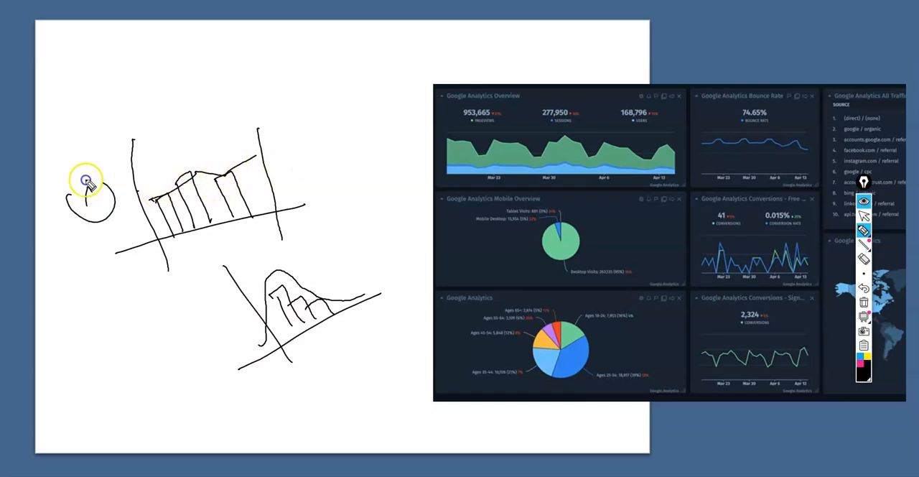
drag(184, 300, 181, 302)
drag(175, 316, 179, 322)
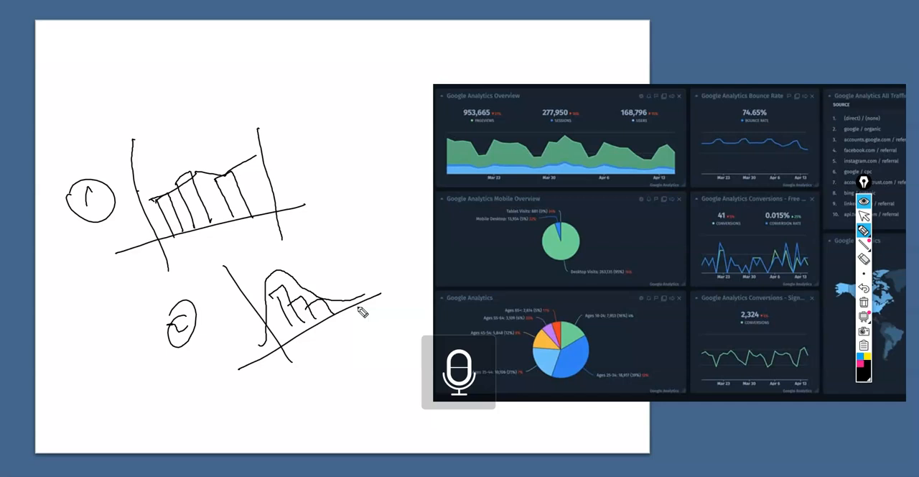
drag(316, 166, 351, 149)
drag(378, 248, 400, 237)
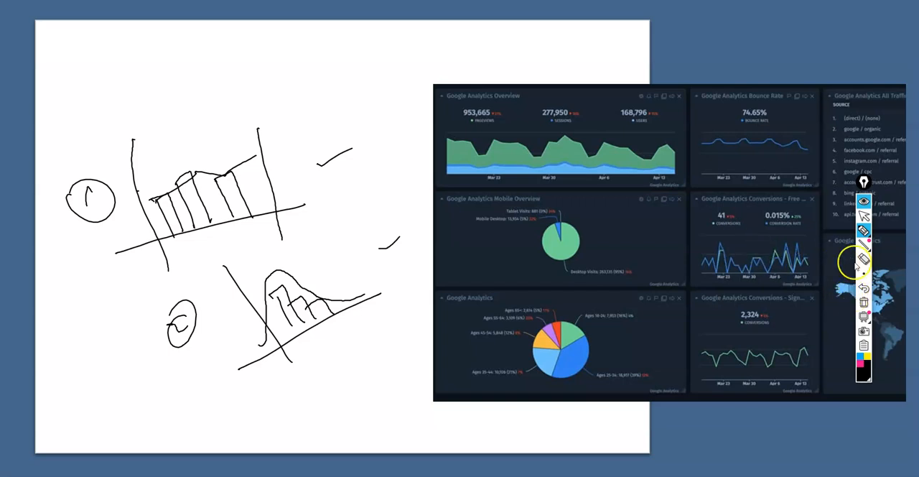
Erase all pen annotations from the slide and switch to the Tableau Public workbook.
click(864, 302)
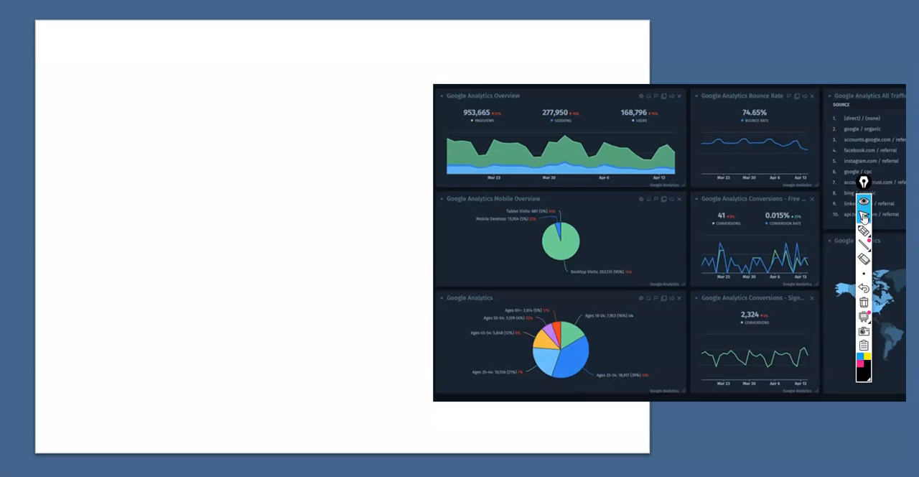
key(alt+Tab)
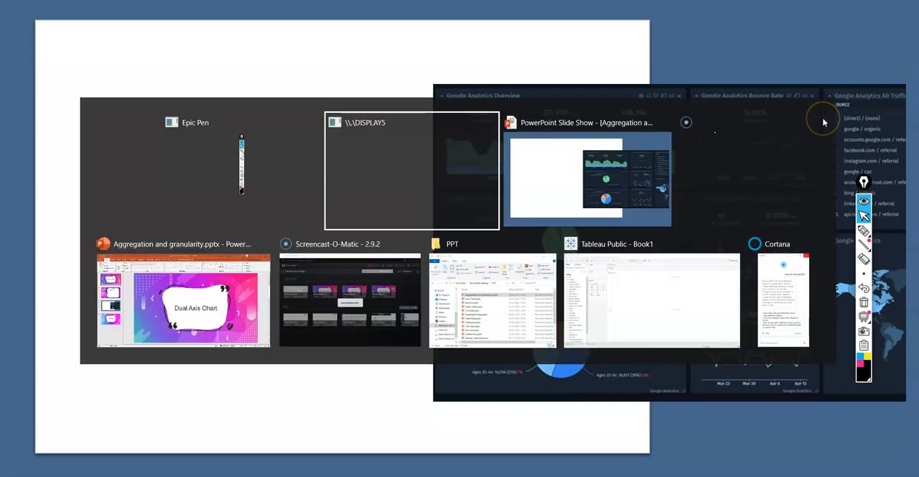
key(Tab)
key(Tab)
key(Tab)
key(Tab)
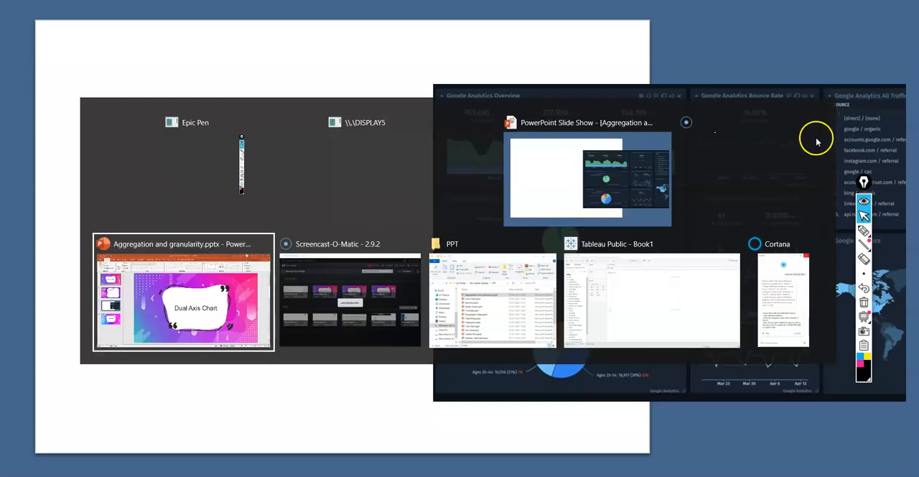
key(Tab)
key(Tab)
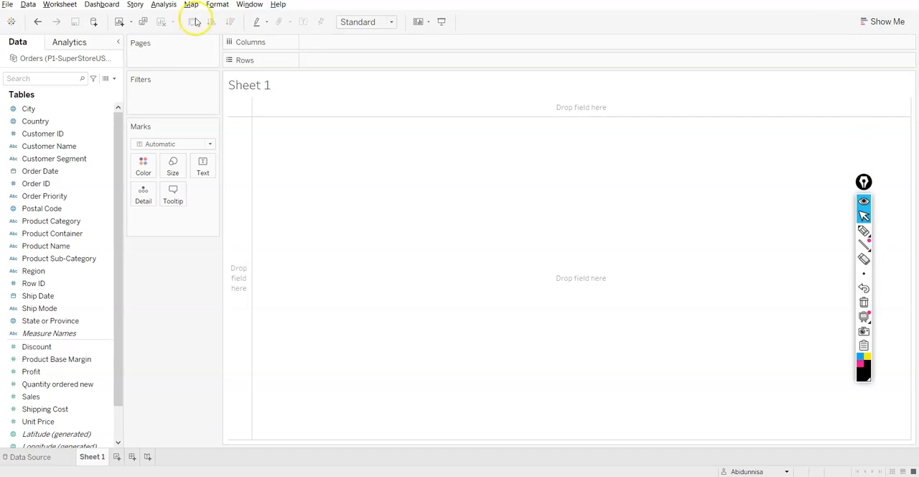
Close the existing Orders data source and connect to the Excel workbook P1-SuperStoreUS-2015.xlsx.
right_click(76, 60)
click(102, 131)
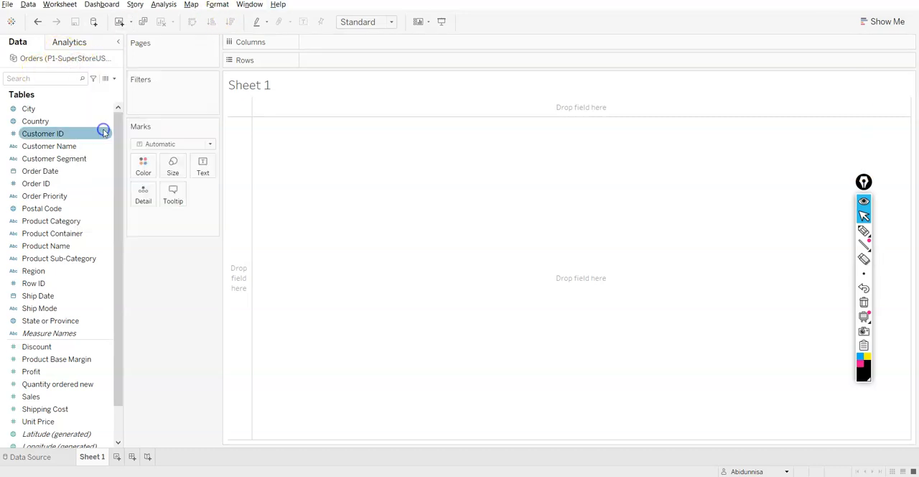
click(12, 21)
click(48, 111)
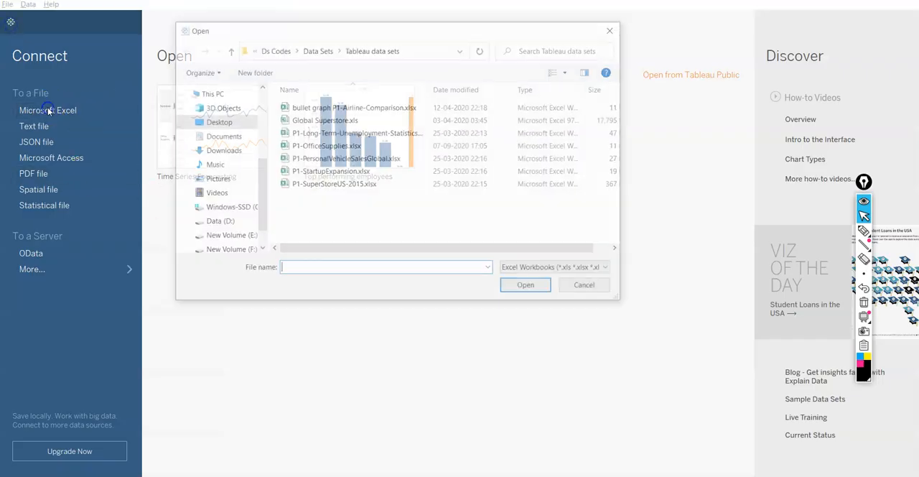
click(323, 184)
click(524, 291)
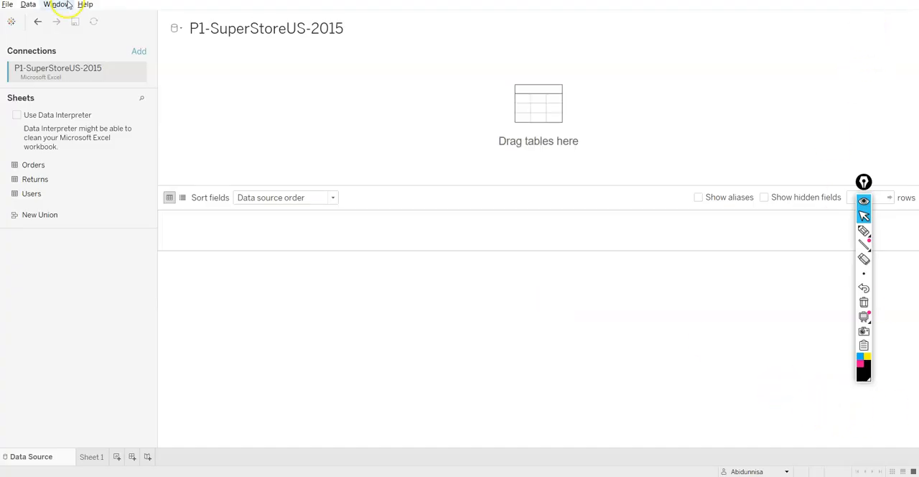
Add the Orders table to the data source and open the Sheet 1 worksheet.
click(10, 22)
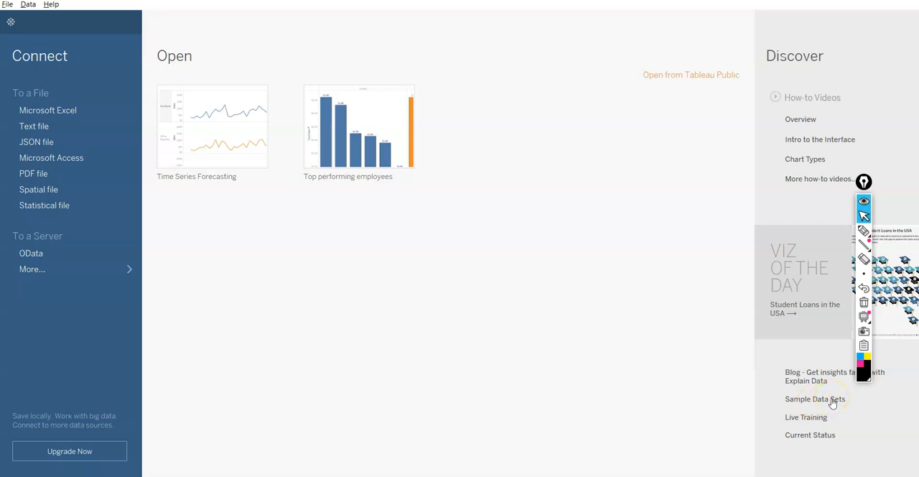
click(12, 21)
drag(62, 167, 301, 131)
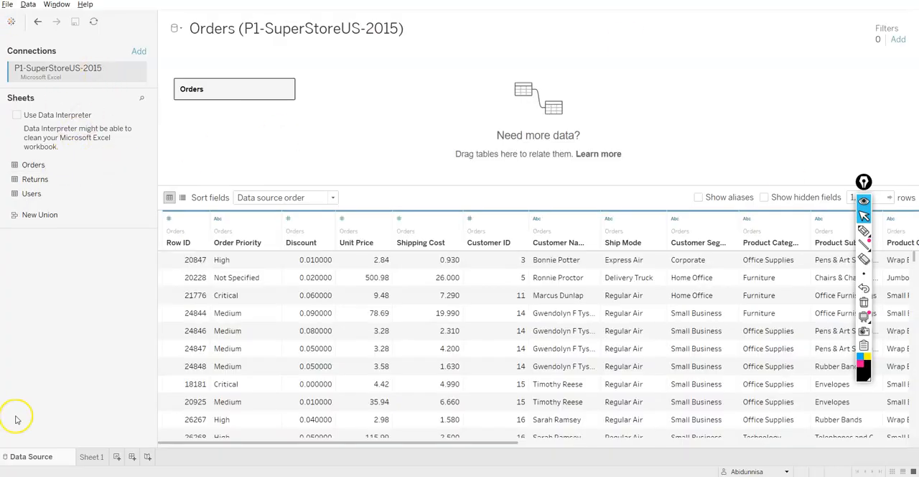
click(89, 457)
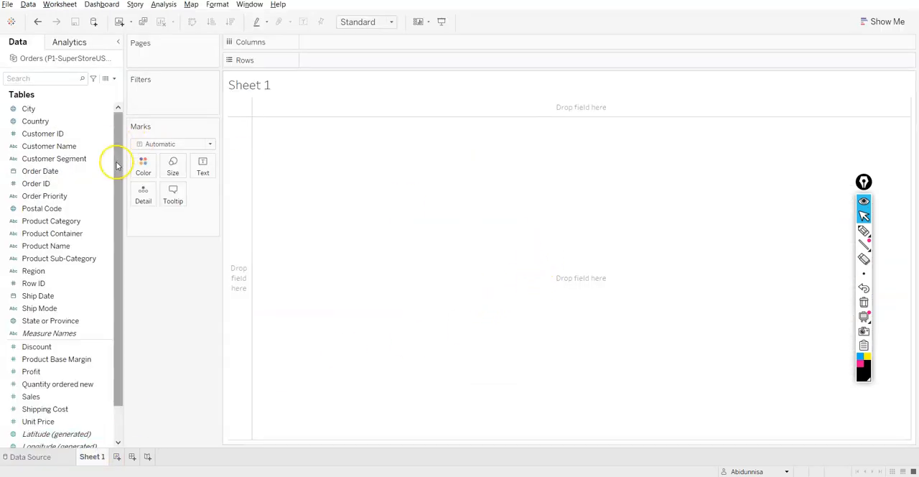
Place Product Sub-Category on Columns and the sums of Sales and Profit on Rows.
mouse_move(864, 182)
mouse_down()
mouse_move(902, 82)
mouse_move(902, 94)
mouse_up()
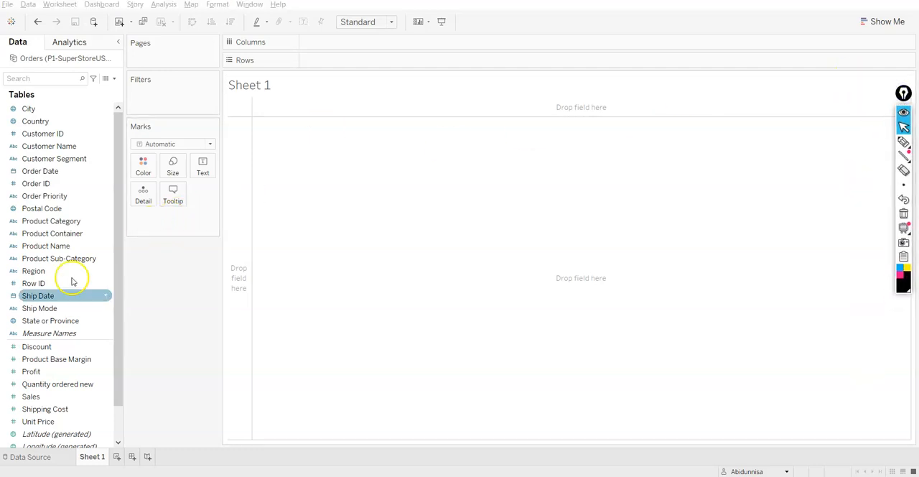
drag(60, 261, 349, 47)
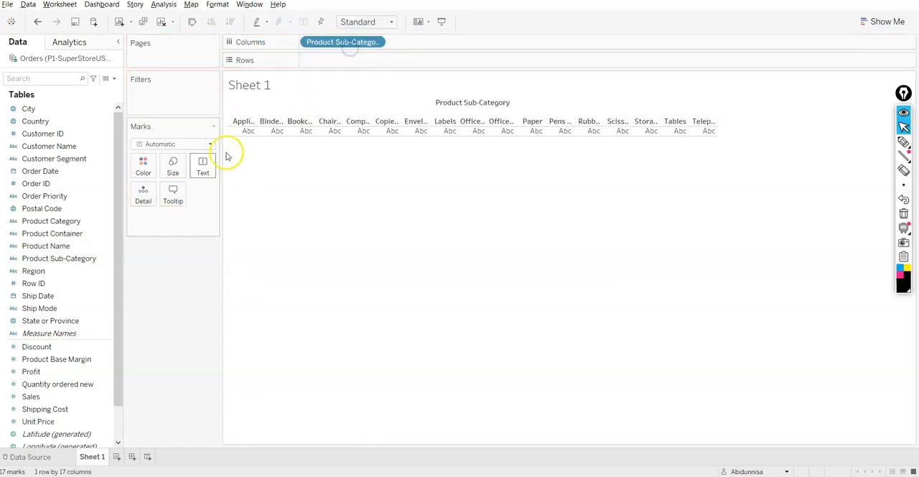
mouse_move(31, 396)
mouse_down()
mouse_move(45, 402)
mouse_move(170, 280)
mouse_move(328, 35)
mouse_move(336, 64)
mouse_up()
drag(46, 389, 423, 61)
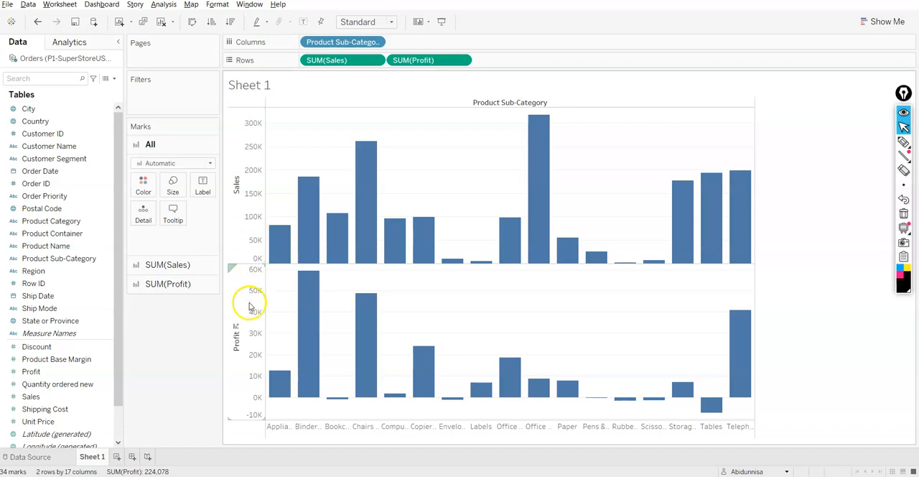
Turn the SUM(Profit) measure into a dual axis with SUM(Sales).
click(458, 62)
click(461, 62)
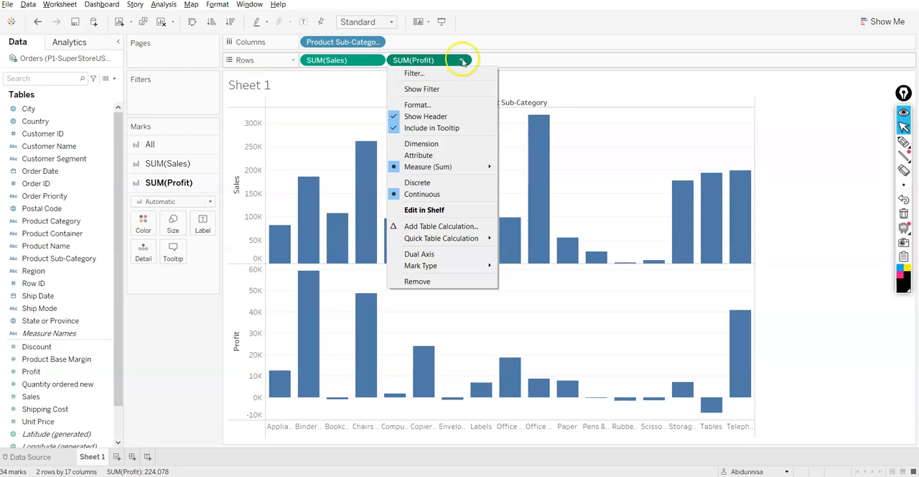
click(461, 61)
click(462, 62)
click(419, 254)
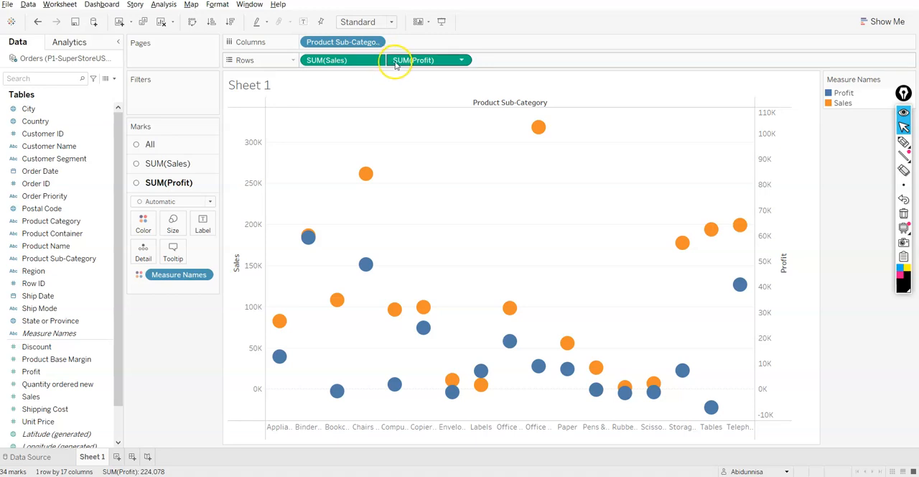
Synchronize the secondary Profit axis with the Sales axis.
mouse_move(741, 226)
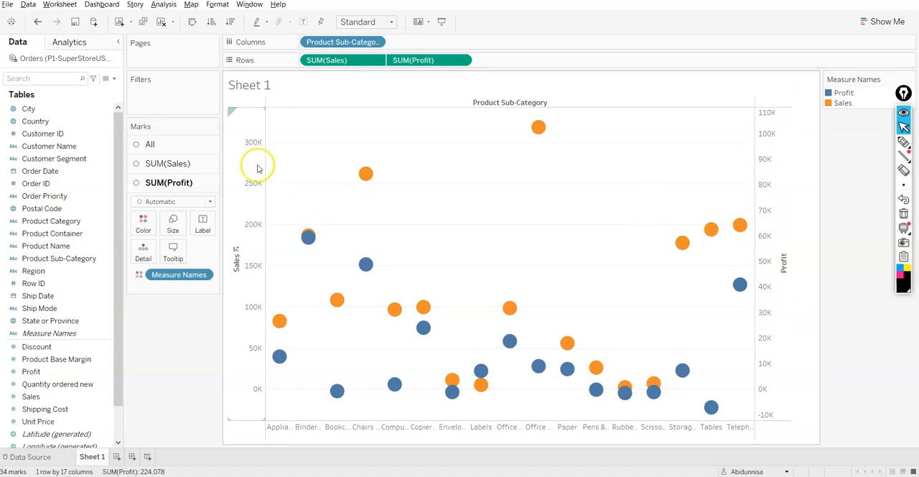
right_click(772, 157)
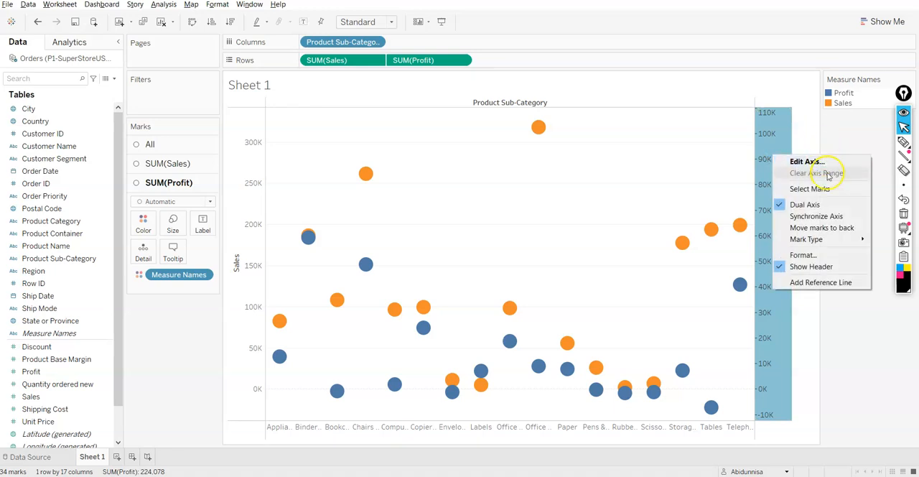
right_click(763, 139)
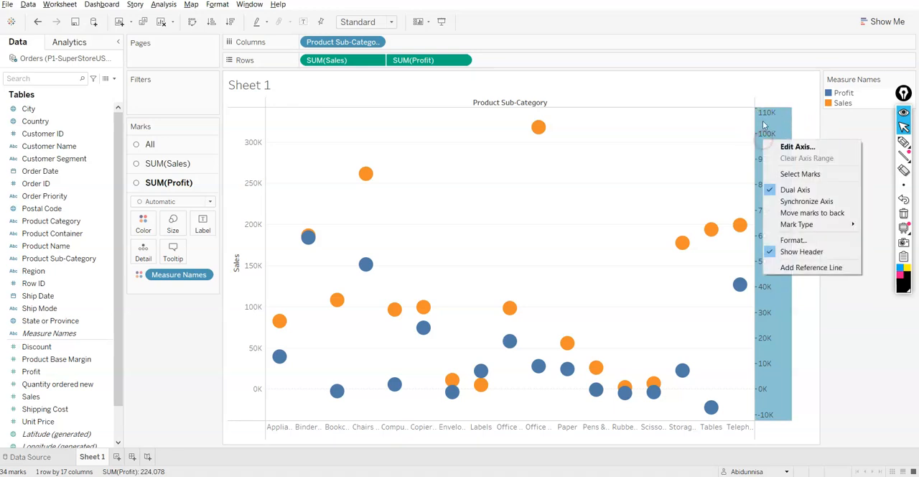
click(794, 203)
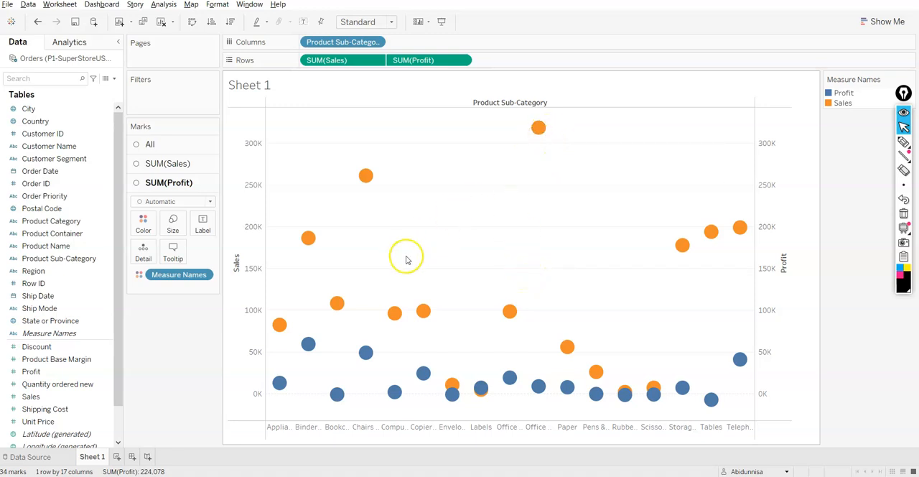
click(179, 185)
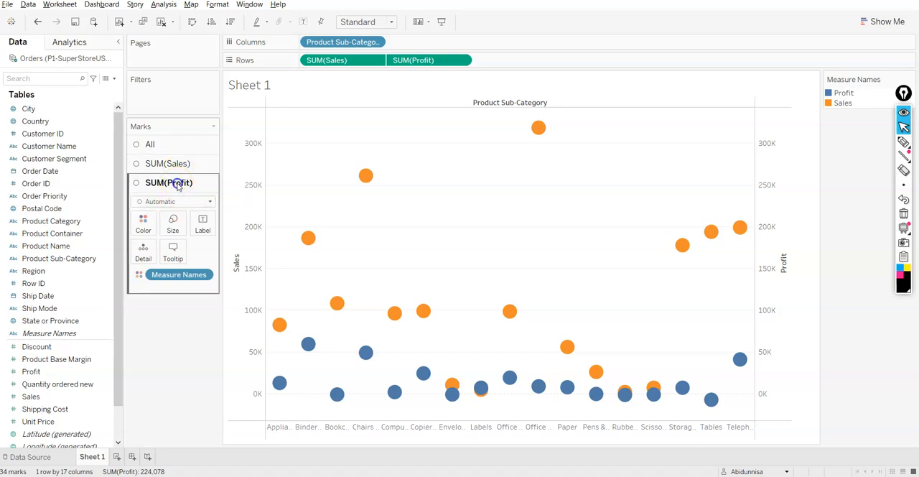
click(189, 150)
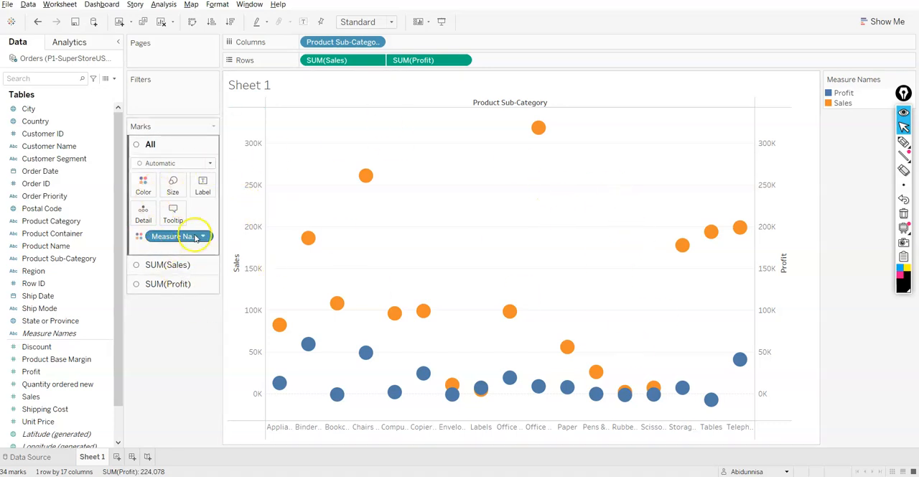
click(173, 264)
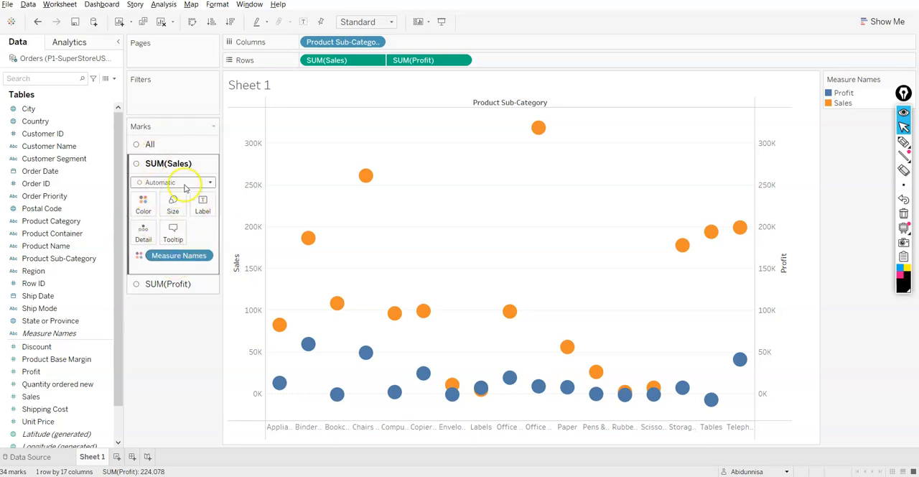
Try the Bar mark type for SUM(Profit), and finally set it to Line.
click(153, 283)
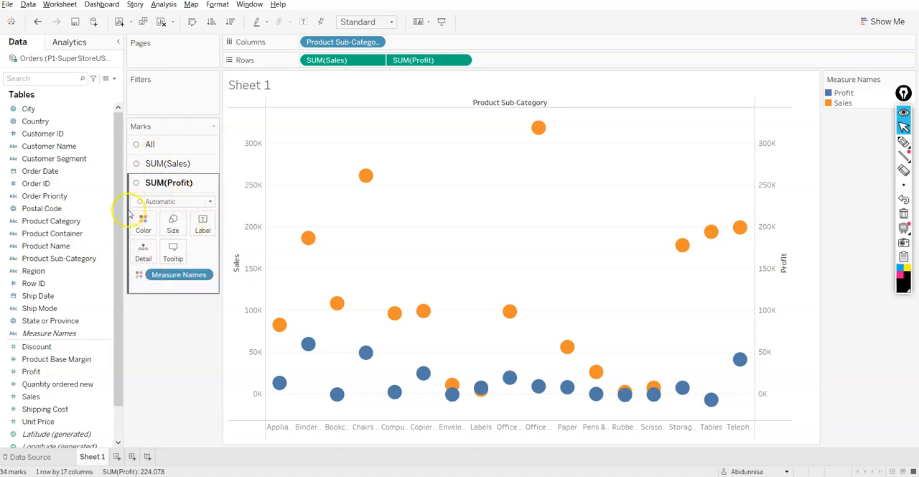
click(177, 203)
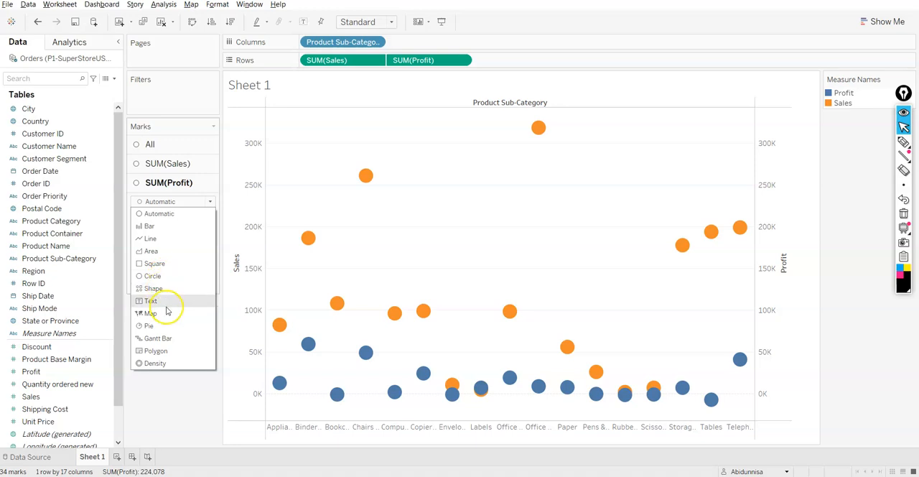
click(163, 227)
click(163, 201)
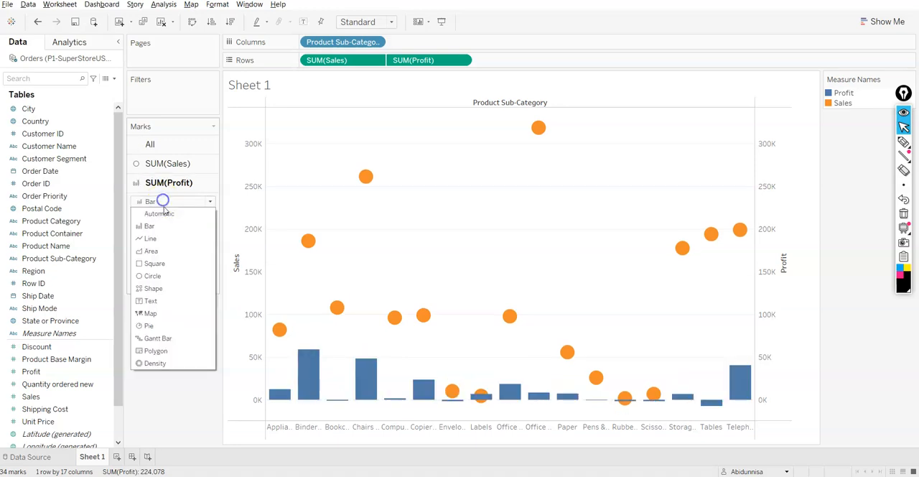
click(164, 236)
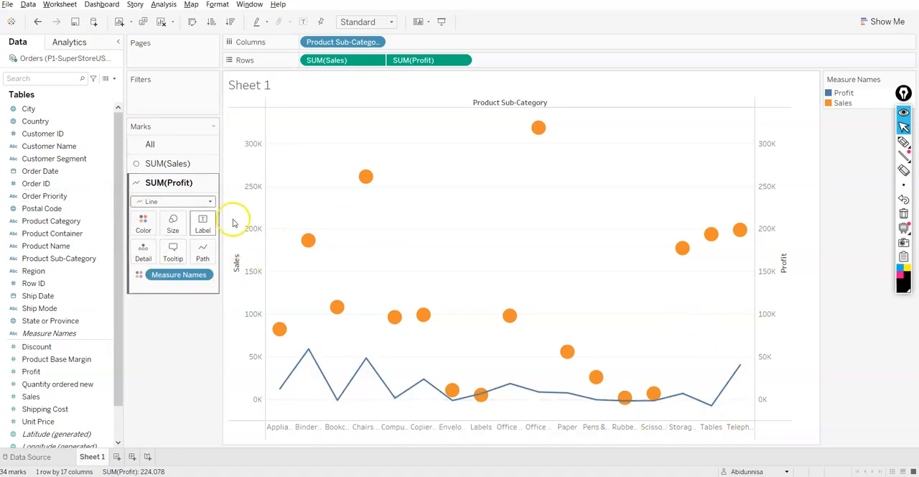
Set the mark type for SUM(Sales) to Bar.
click(171, 164)
click(178, 183)
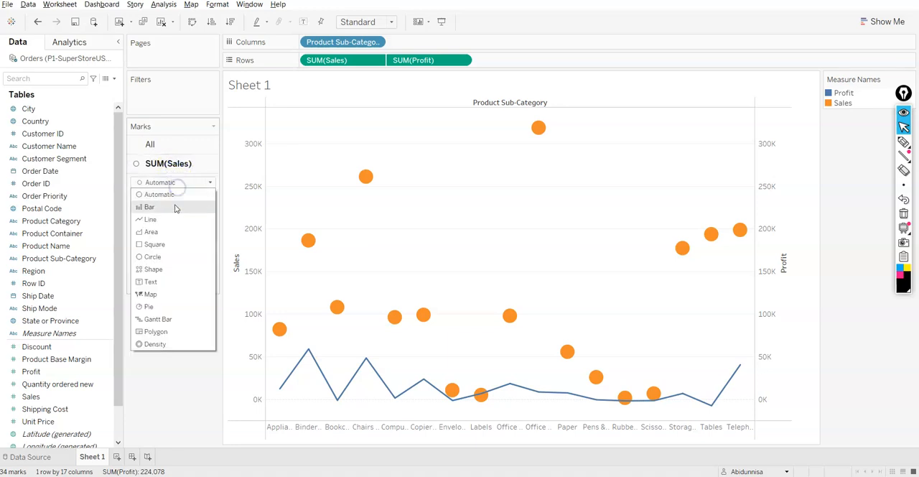
click(176, 207)
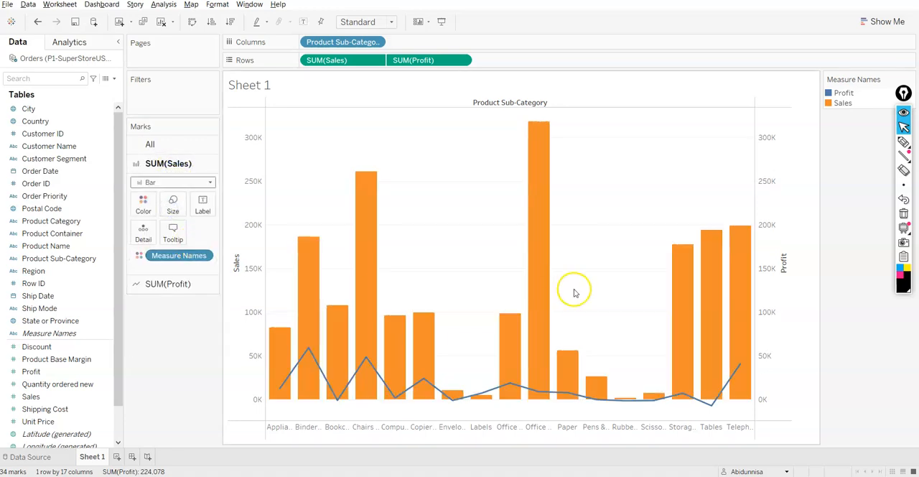
click(171, 183)
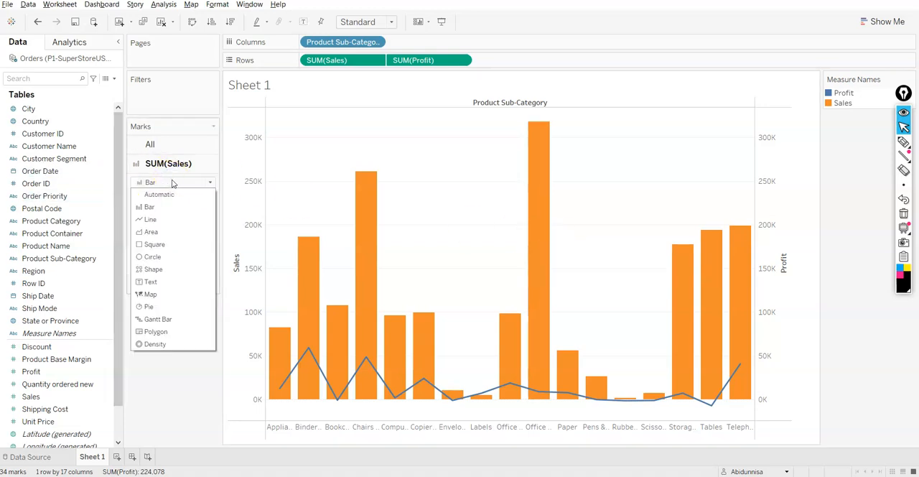
click(172, 182)
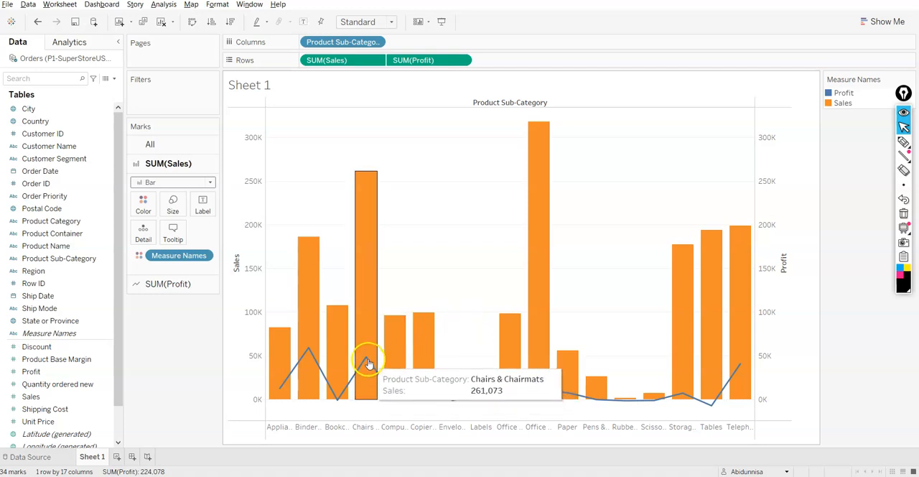
Examine the Measure Names options on the SUM(Sales) marks and the marks settings for SUM(Profit) and All.
click(167, 262)
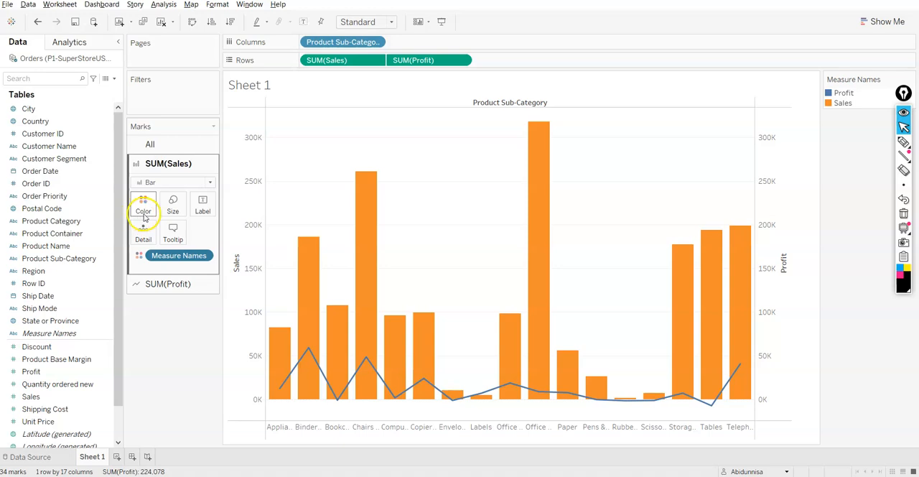
click(205, 256)
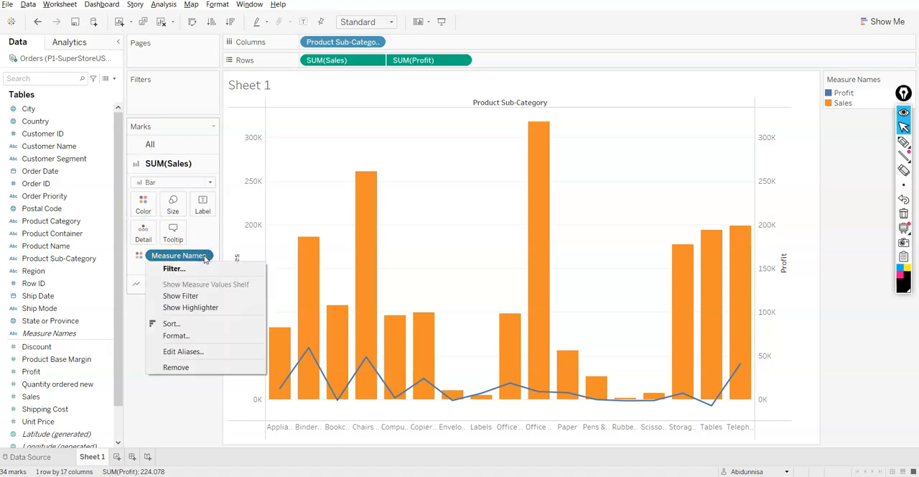
click(138, 256)
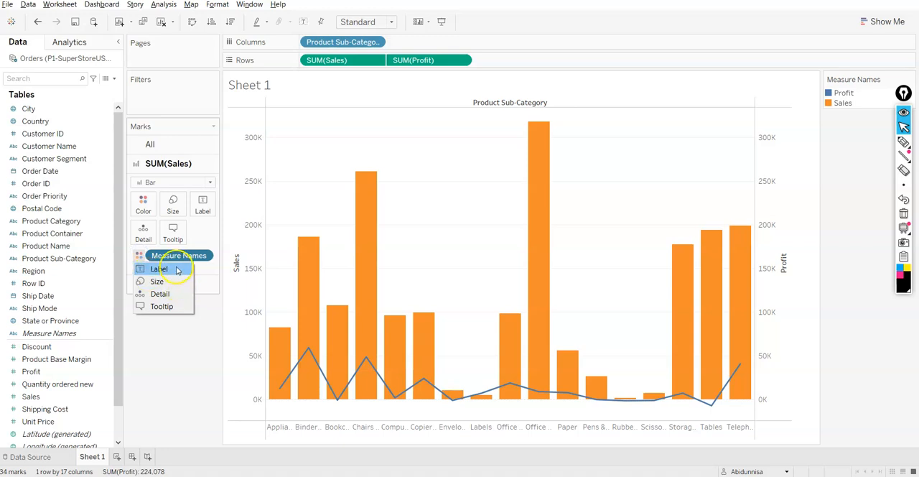
click(177, 344)
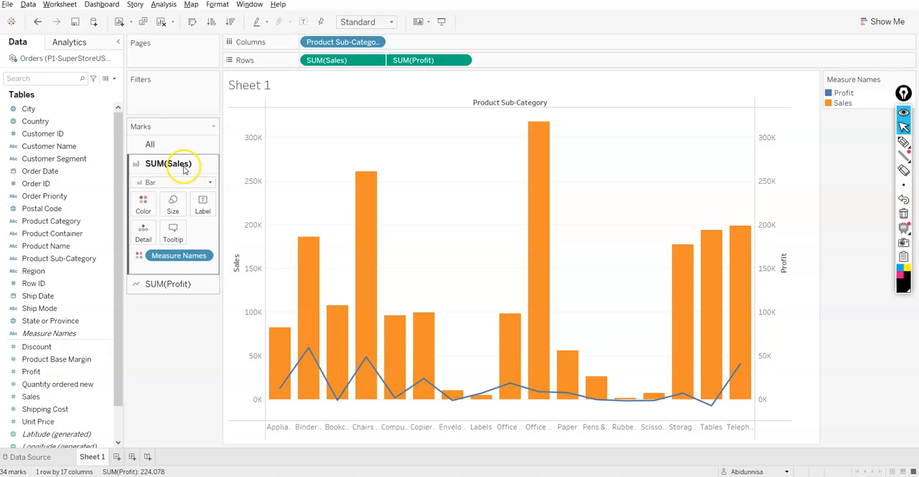
click(170, 285)
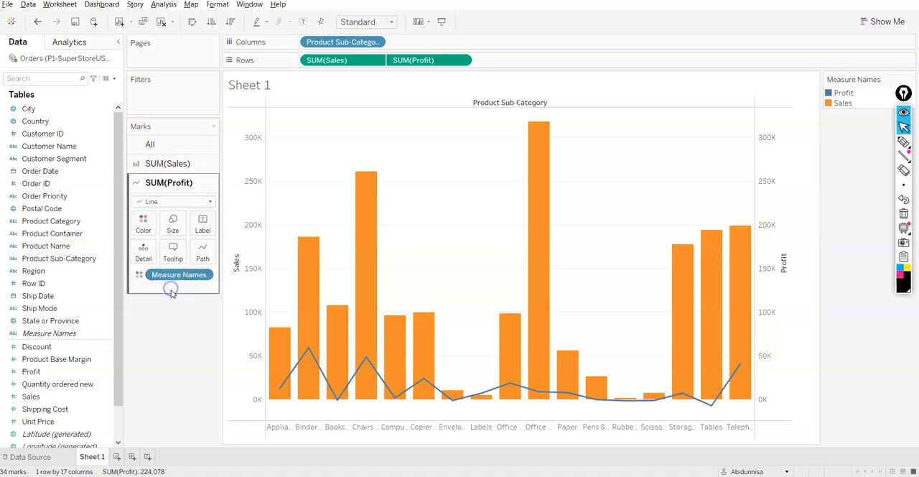
click(166, 163)
click(150, 143)
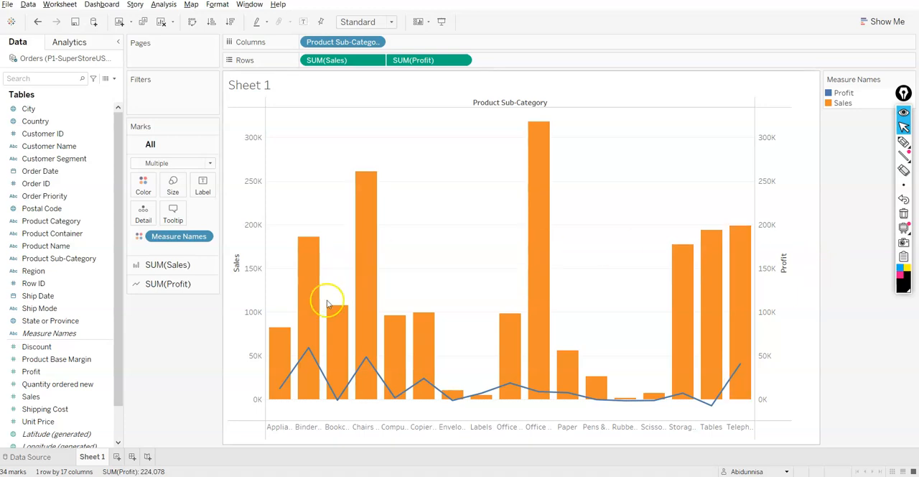
mouse_move(310, 354)
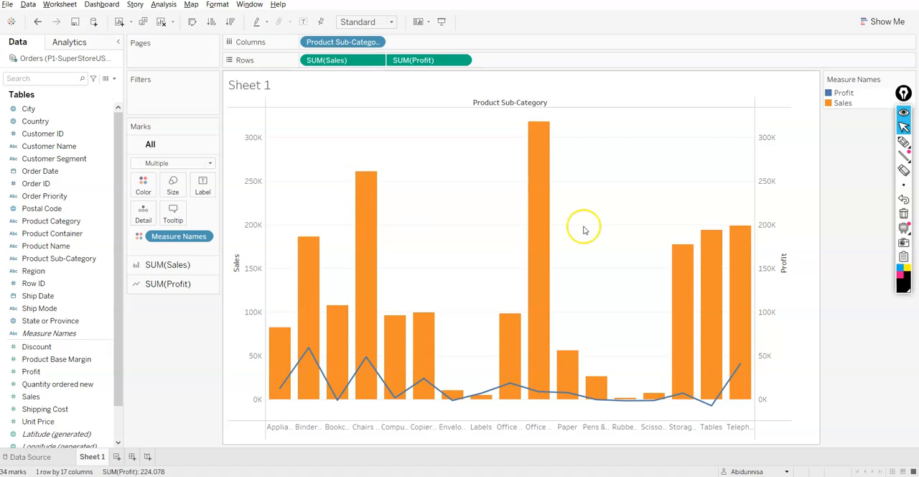
Take Product Sub-Category off Columns and place it back there.
drag(343, 41, 131, 402)
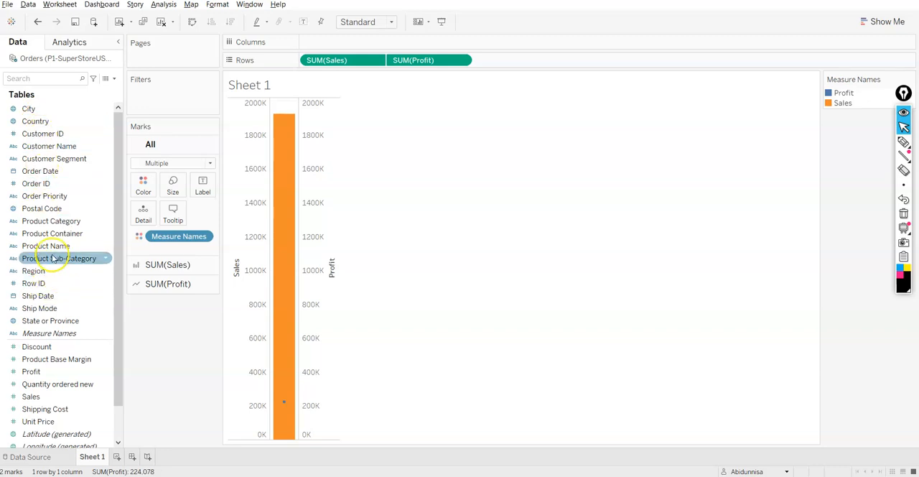
drag(61, 222, 166, 379)
drag(59, 257, 355, 43)
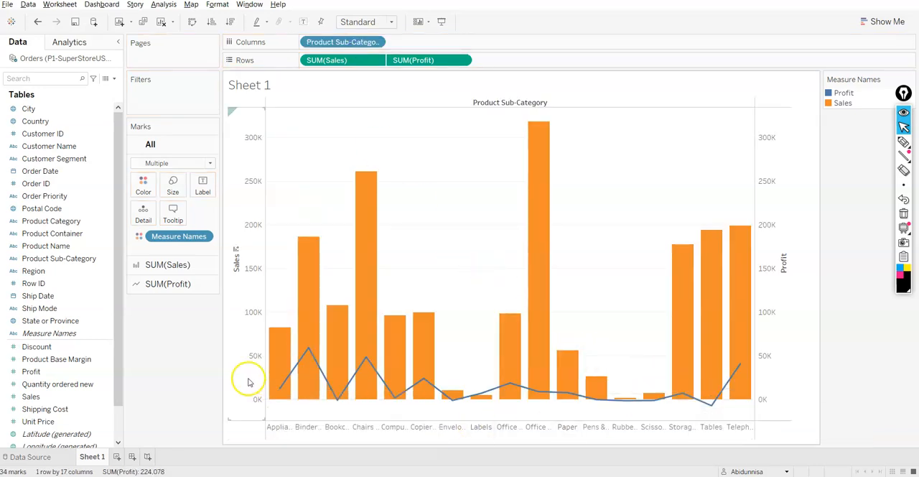
Try the Line, Shape and Area mark types for SUM(Sales), and finally set it back to Bar.
click(170, 265)
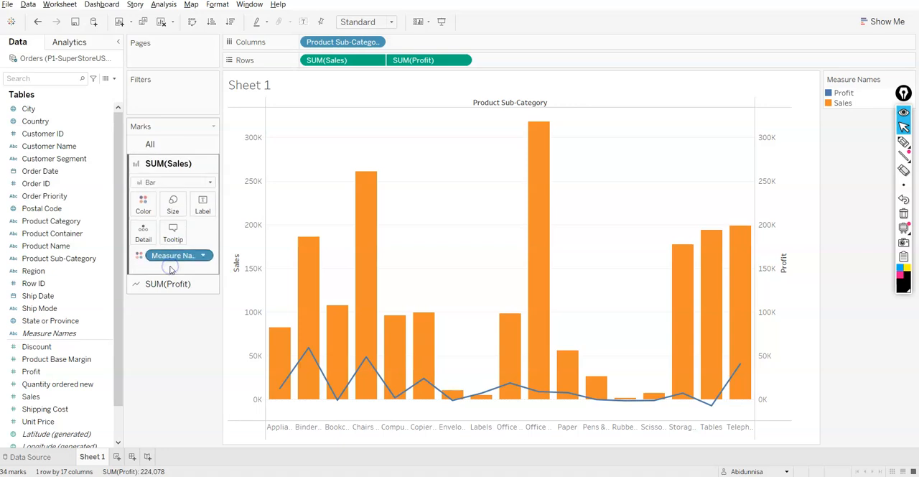
click(176, 182)
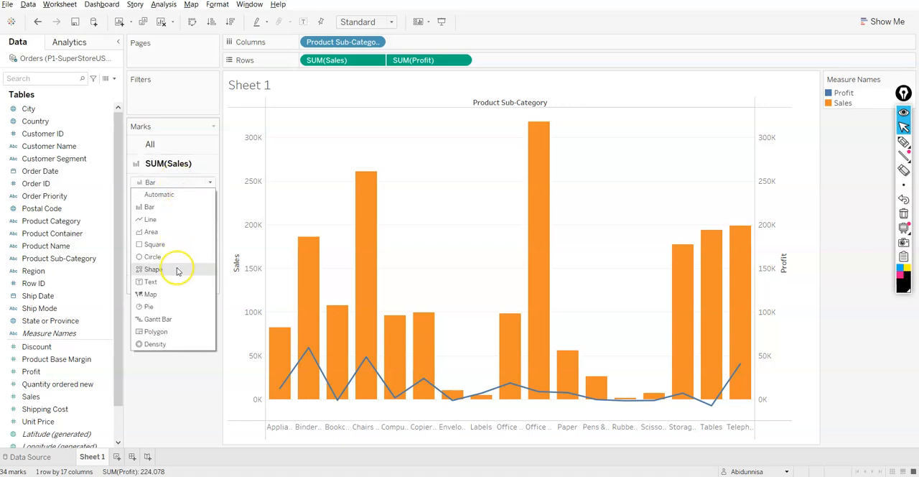
click(183, 218)
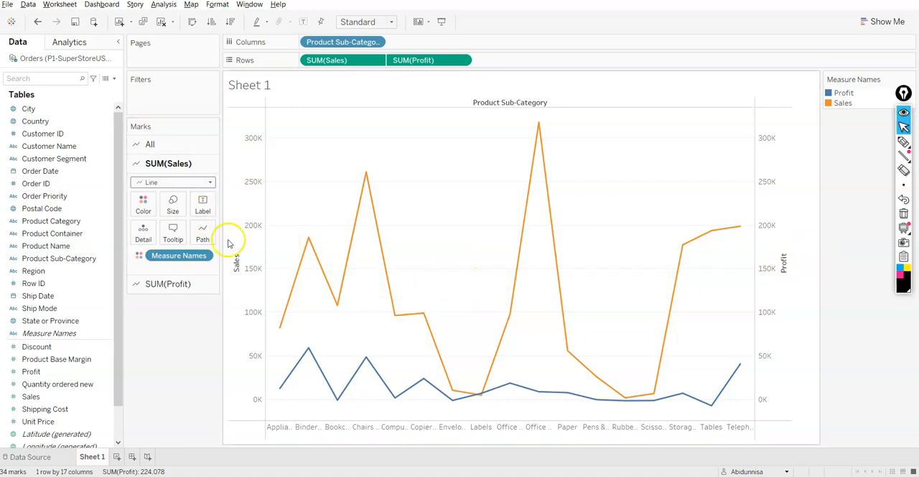
click(155, 183)
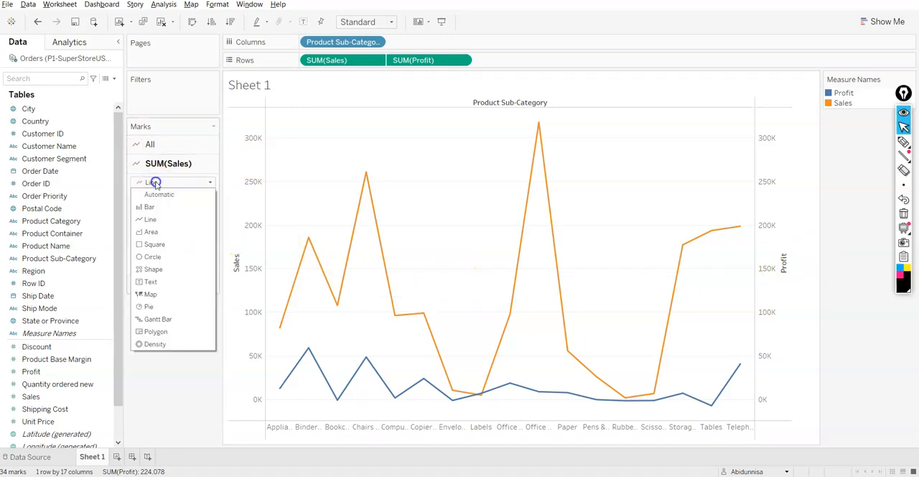
click(155, 269)
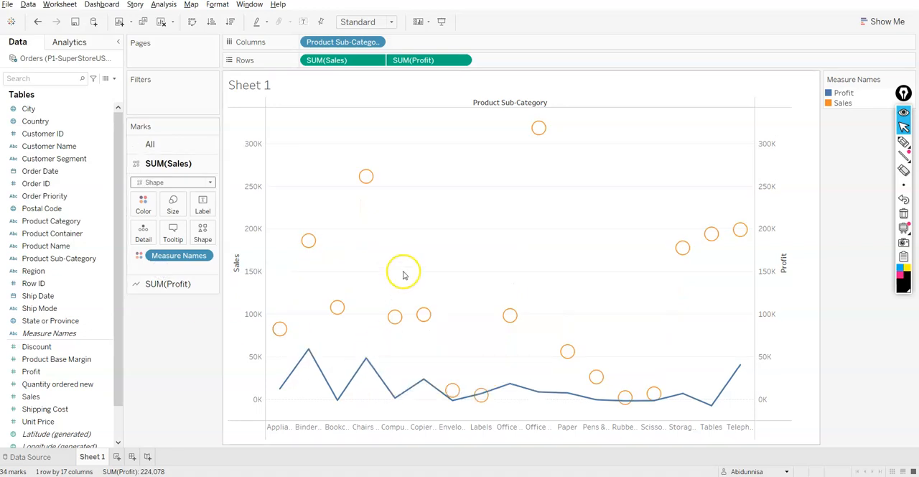
click(191, 182)
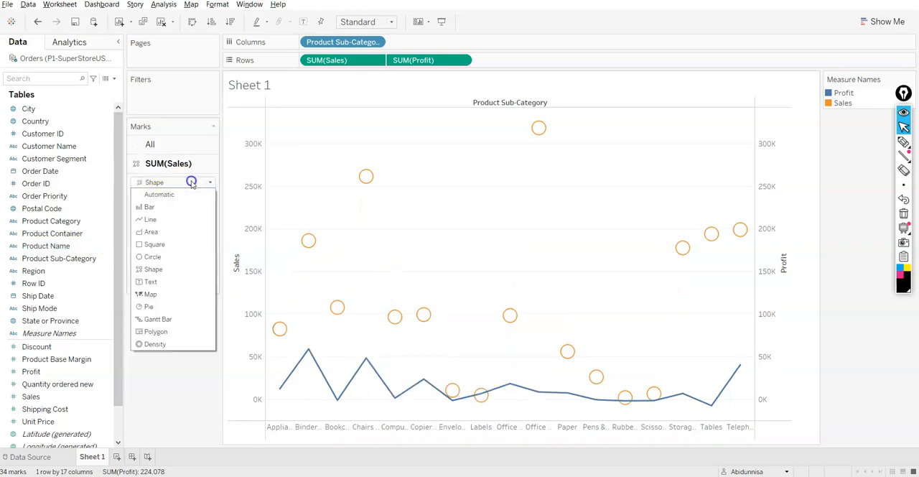
click(157, 234)
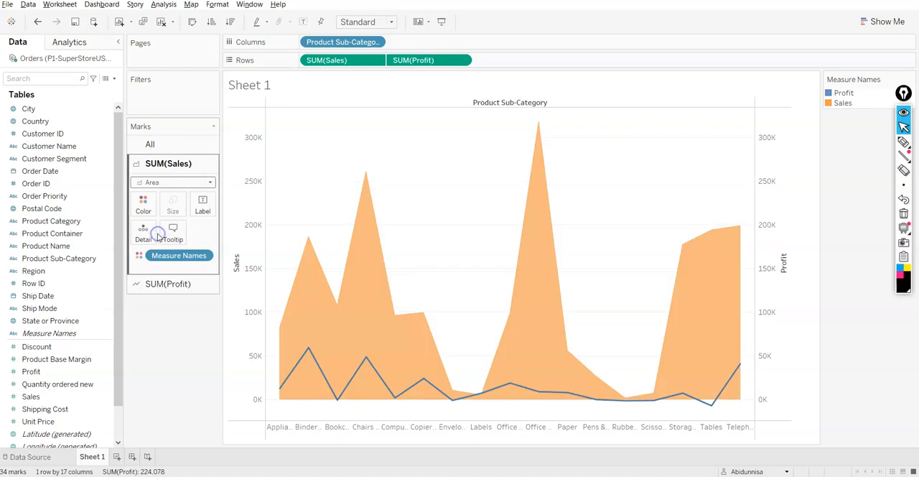
click(168, 183)
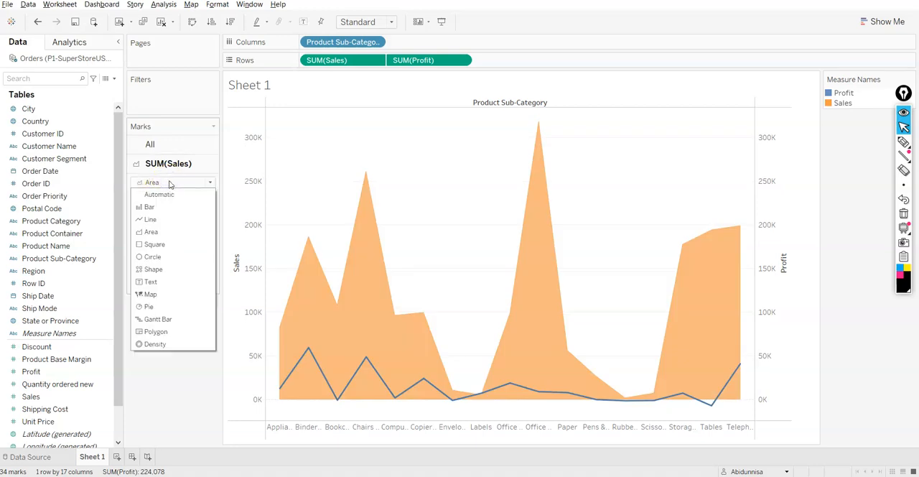
click(152, 207)
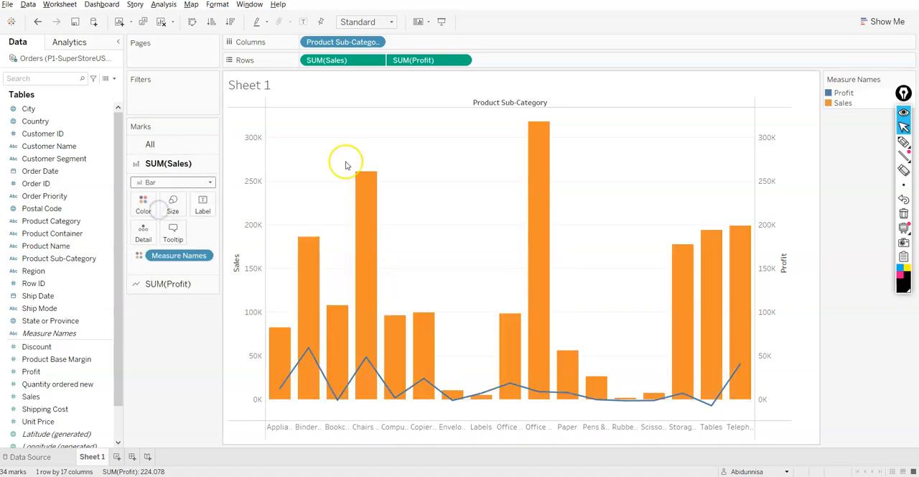
Check the Show Me chart suggestions for the scatter plot and histogram requirements.
click(884, 21)
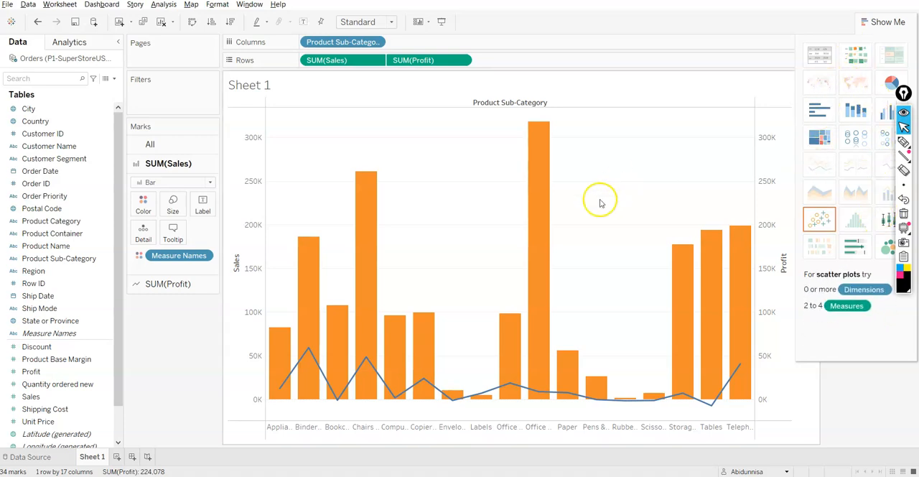
mouse_move(532, 335)
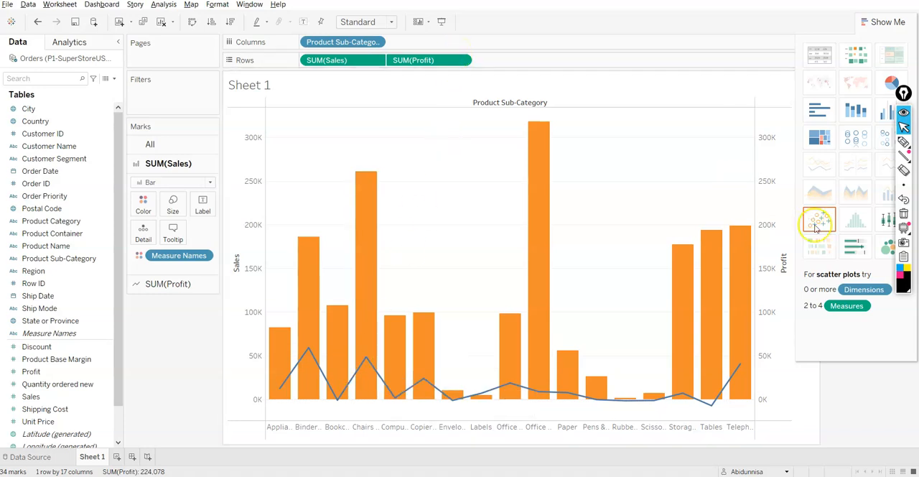
mouse_move(862, 229)
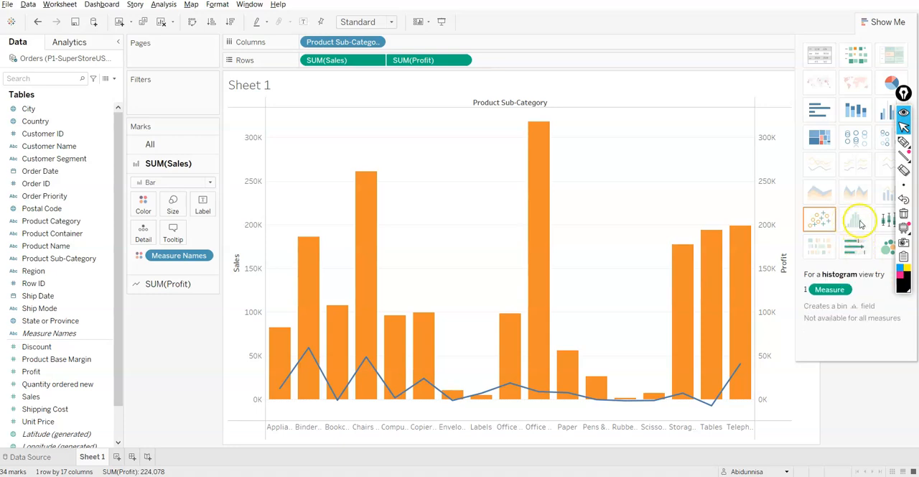
click(883, 22)
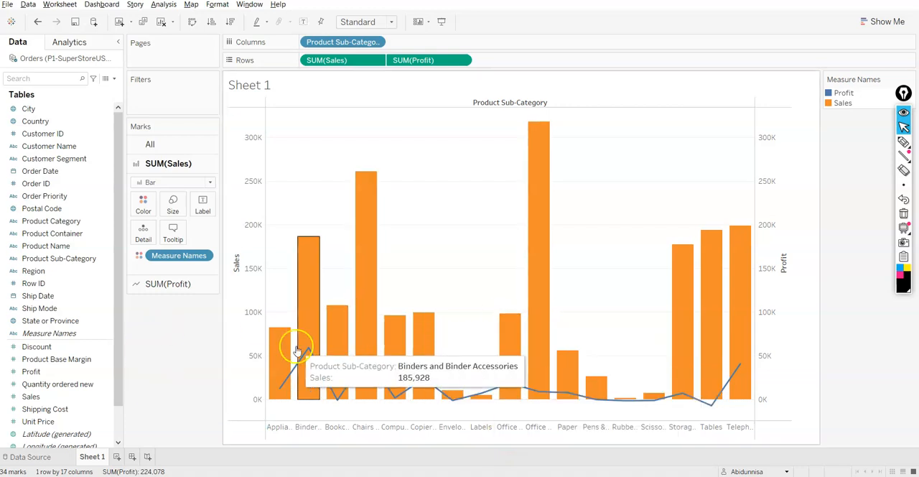
Switch to the Dual Axis Chart presentation in PowerPoint, resume the slide show and advance to the Thank You slide.
click(182, 375)
key(alt+Tab)
key(alt+Tab)
key(alt+Tab)
key(alt+Tab)
key(alt+Tab)
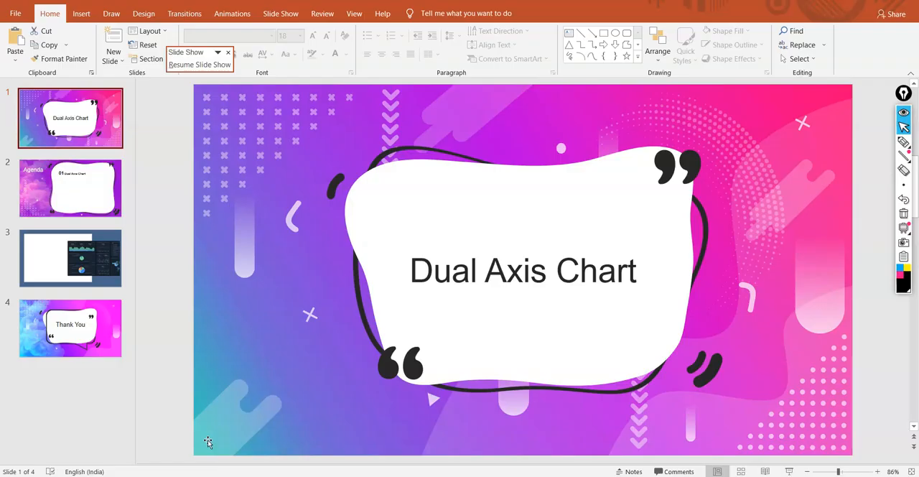
click(200, 65)
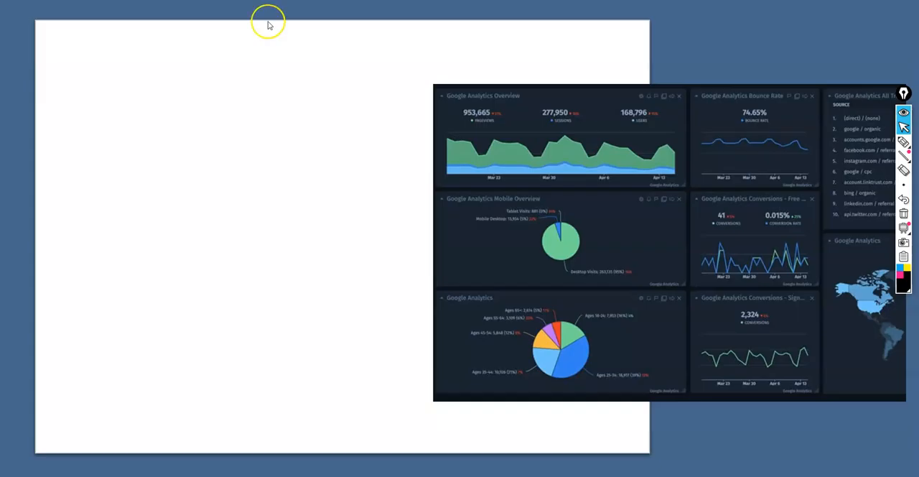
click(268, 22)
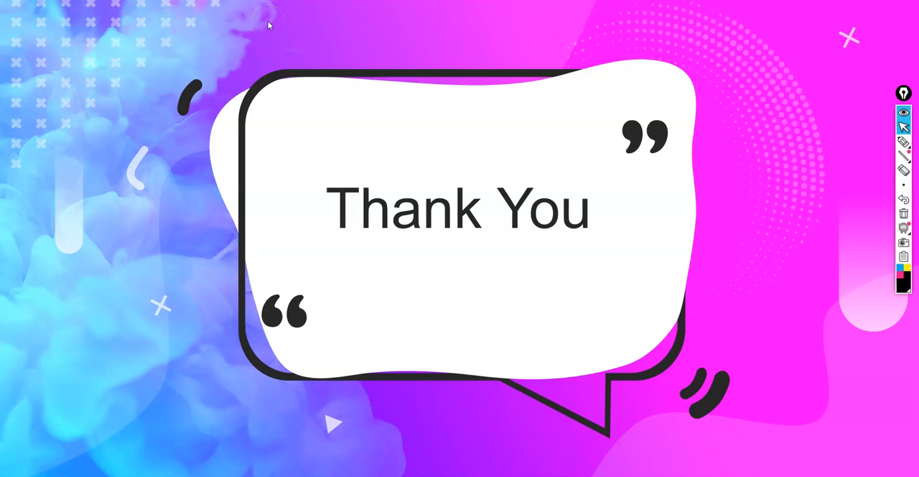